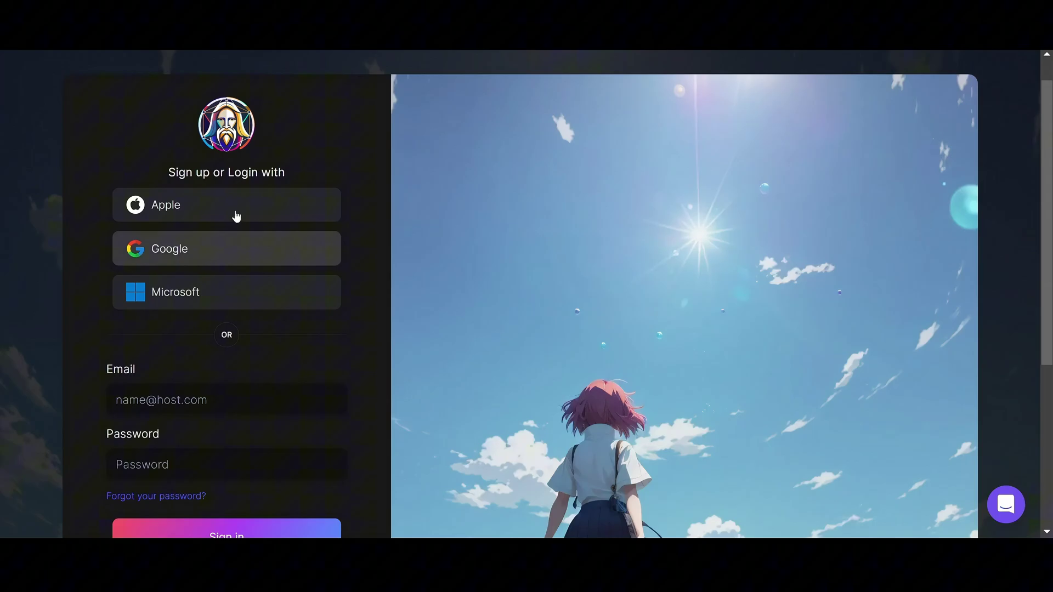
Step: Sign in with Google and start an image with 16:9 dimensions and the Cinematic preset
click(204, 249)
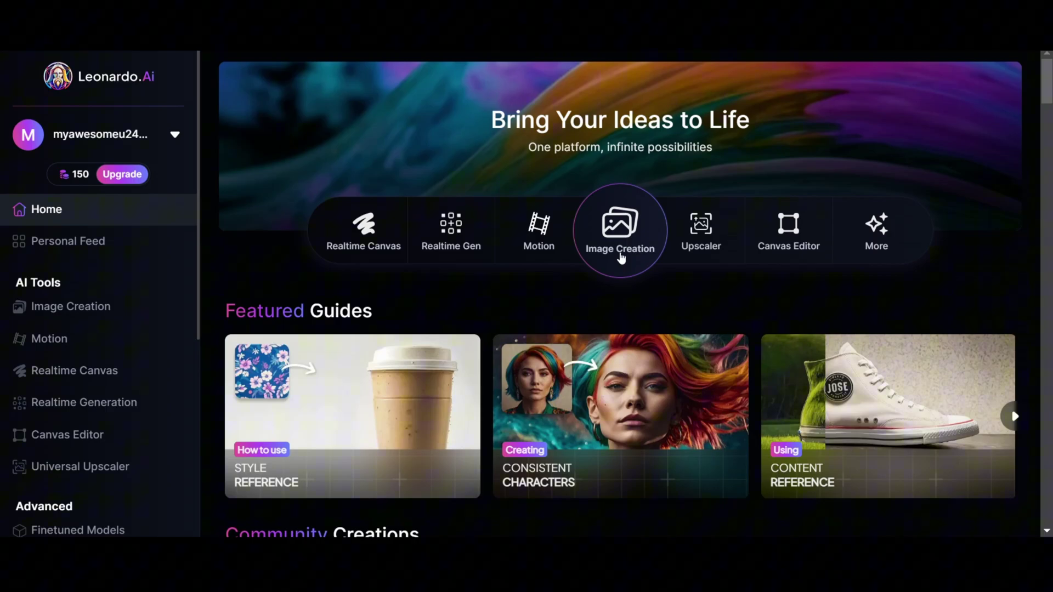
click(620, 253)
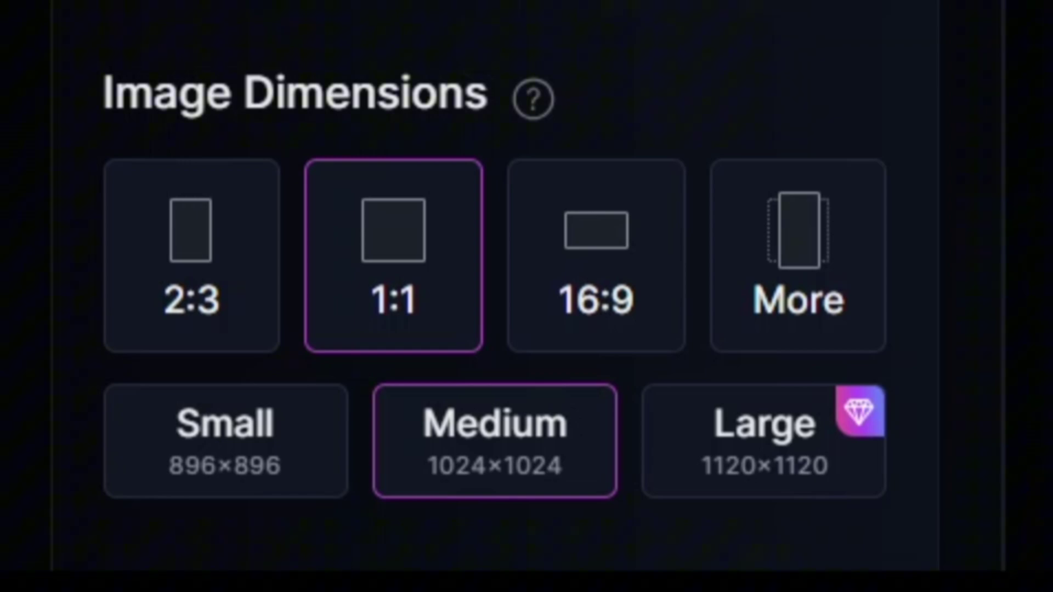
click(610, 278)
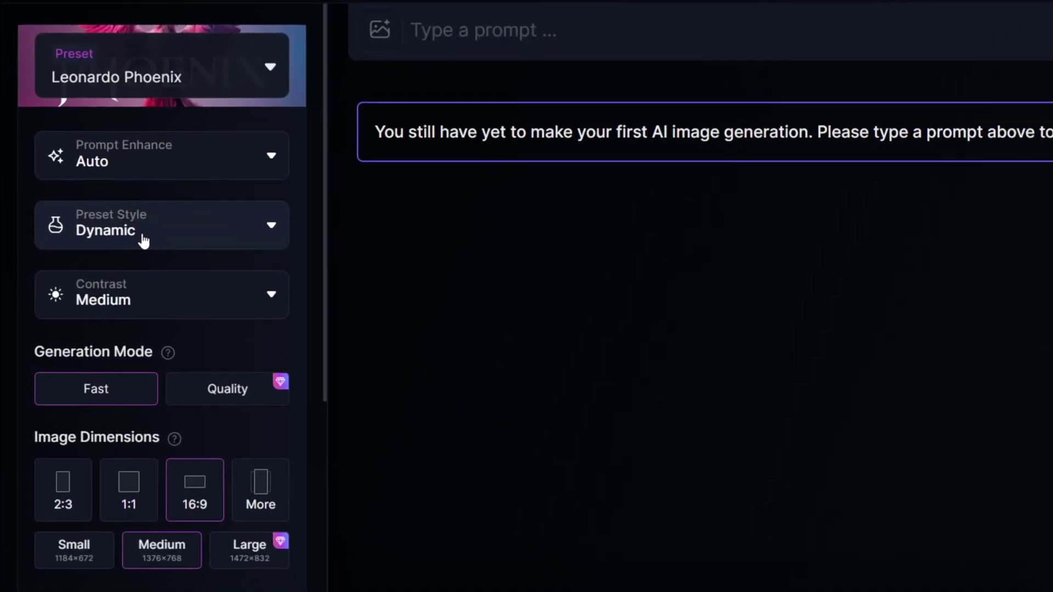
click(176, 207)
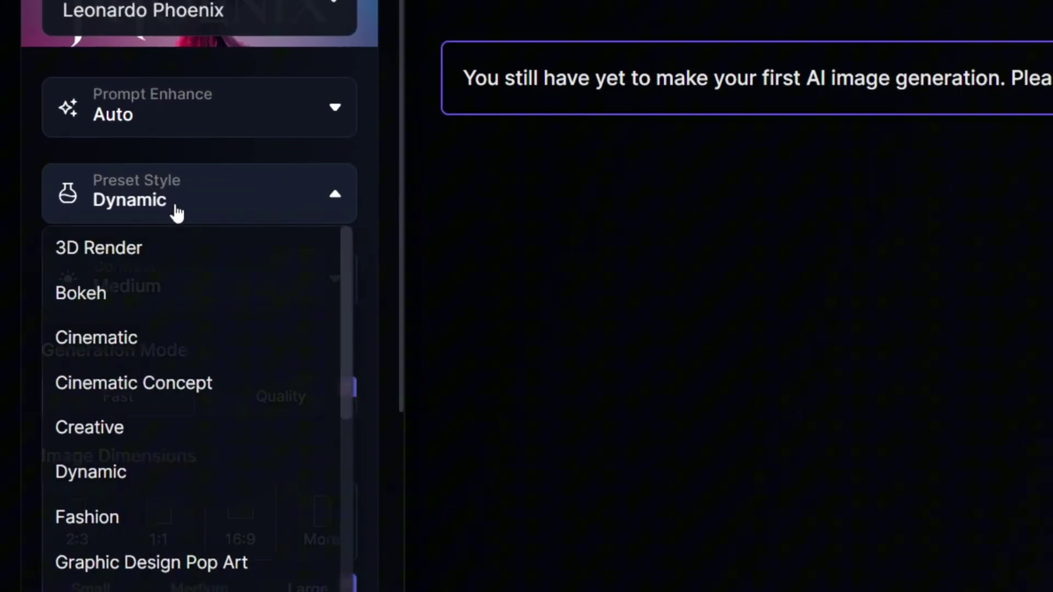
click(177, 351)
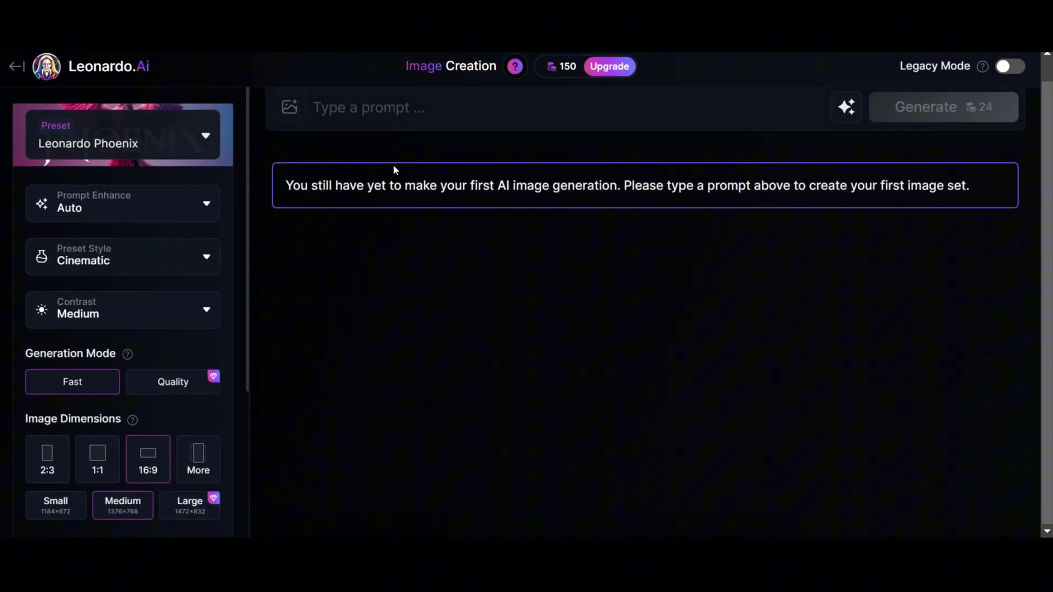
Step: Paste the ultra-realistic human portrait prompt and start generating four images
click(393, 151)
text(Create an ultra-realistic portrait of a human character with lifelike skin texture, subtle lighting, and detailed facial features. The character should have natural-looking eyes with a slight glint, well-defined hair with individual strands visible, and soft shadows around the nose and lips. The expression should be neutral, with a slight hint of emotion in the eyes. The background should be blurred to focus on the character, ensuring that the overall image appears as if captured by a high-resolution camera.)
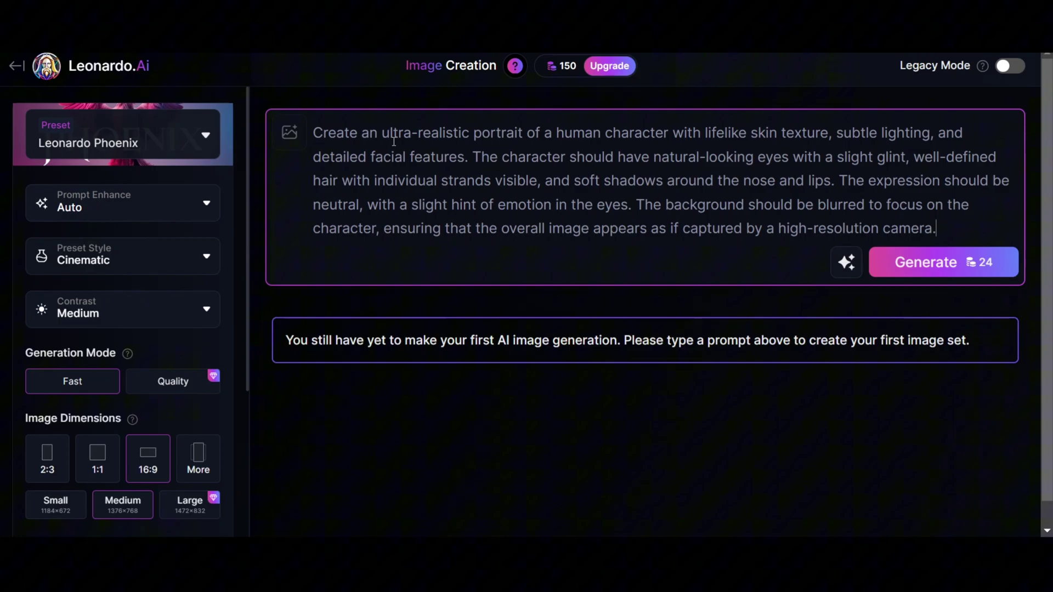
click(966, 263)
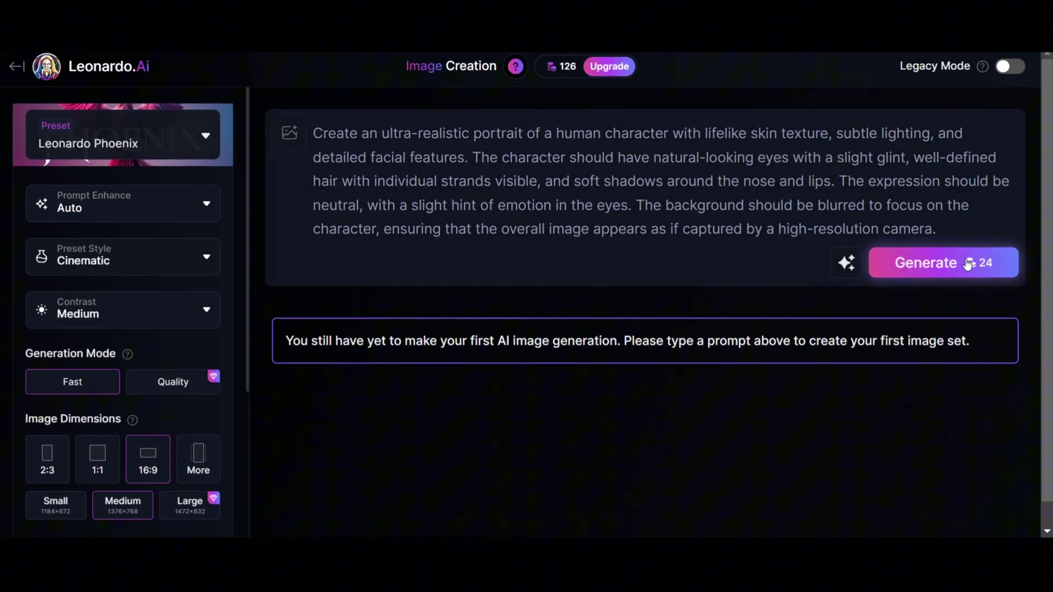
scroll(966, 261, down, 3)
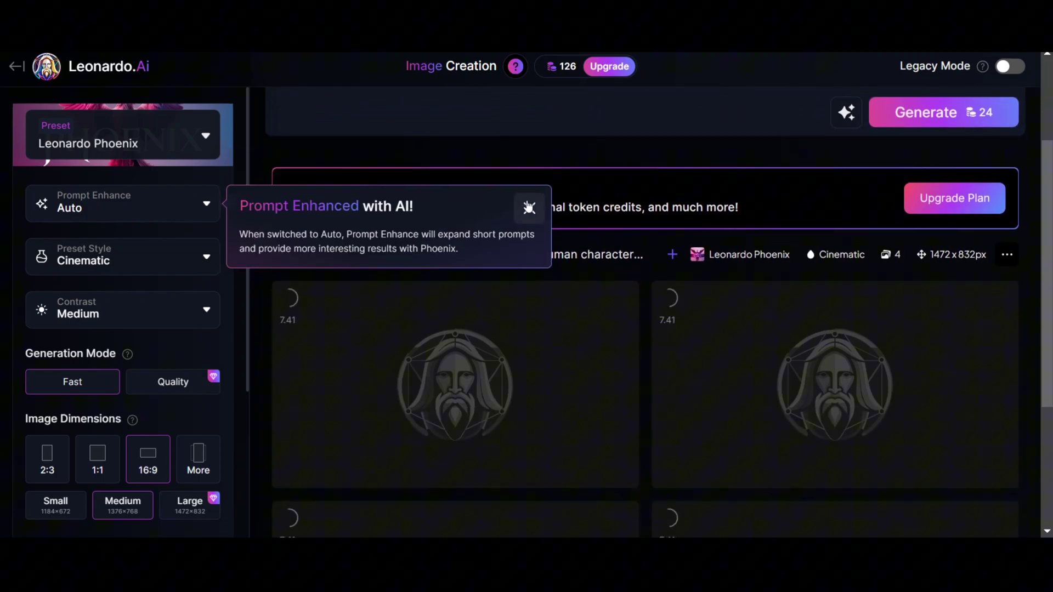
Step: Dismiss the prompt tips, wait for the four portraits, and reveal the flagged one
click(528, 208)
scroll(527, 200, down, 2)
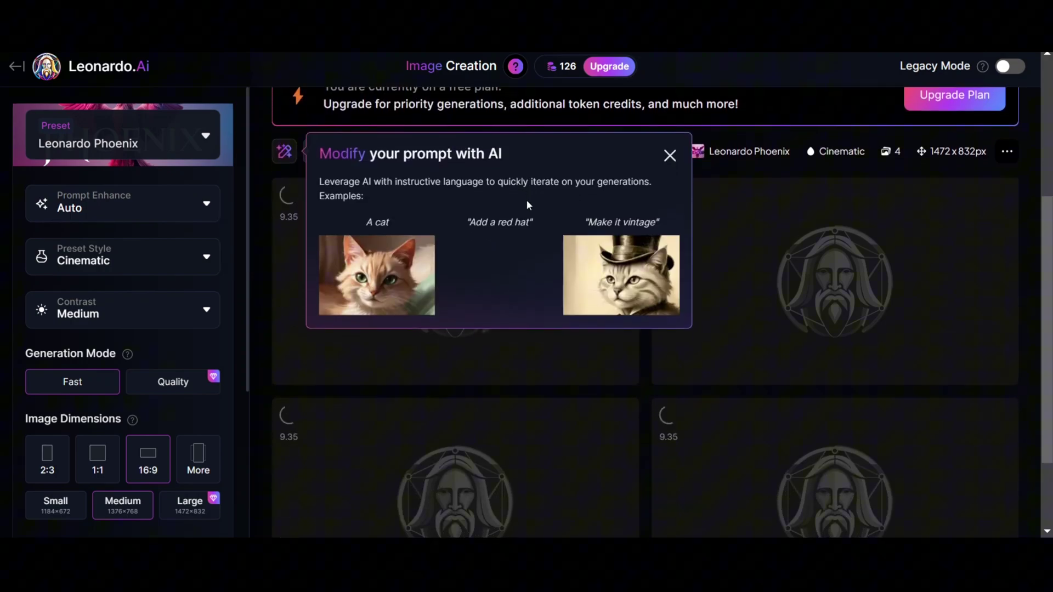
click(670, 151)
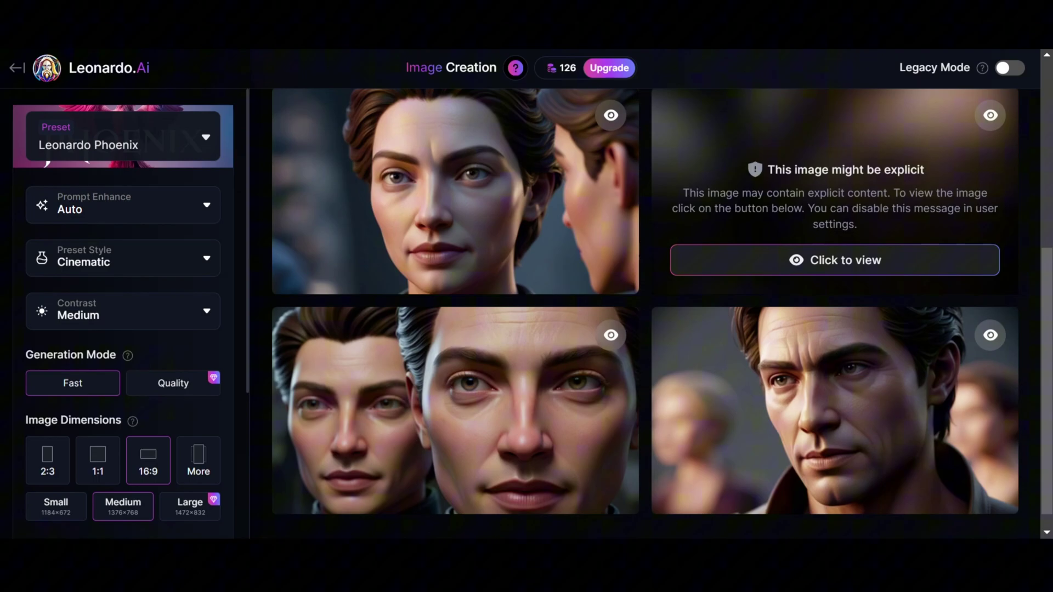
scroll(537, 360, up, 1)
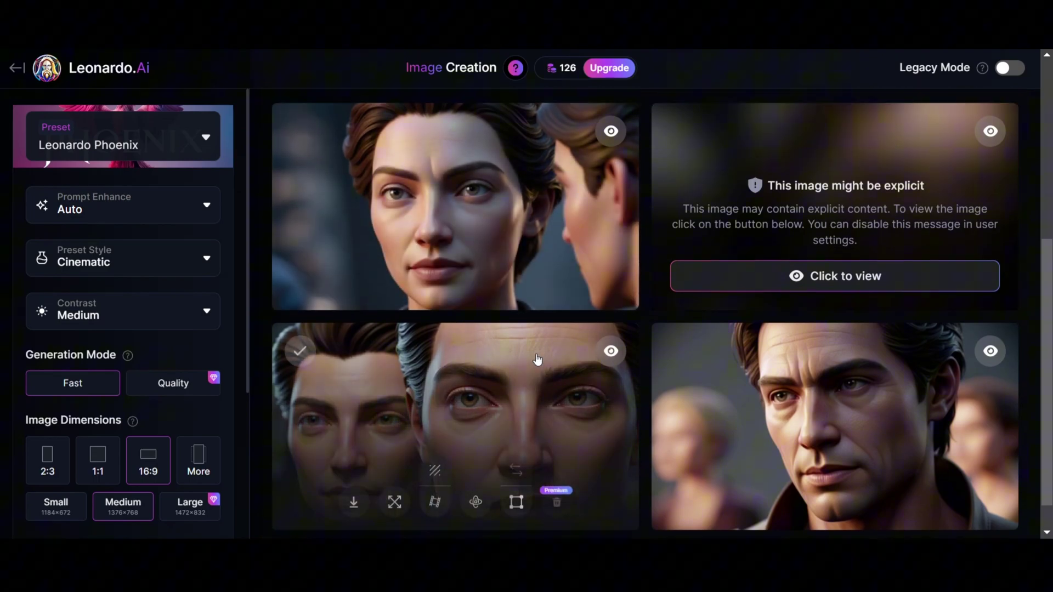
scroll(537, 359, up, 1)
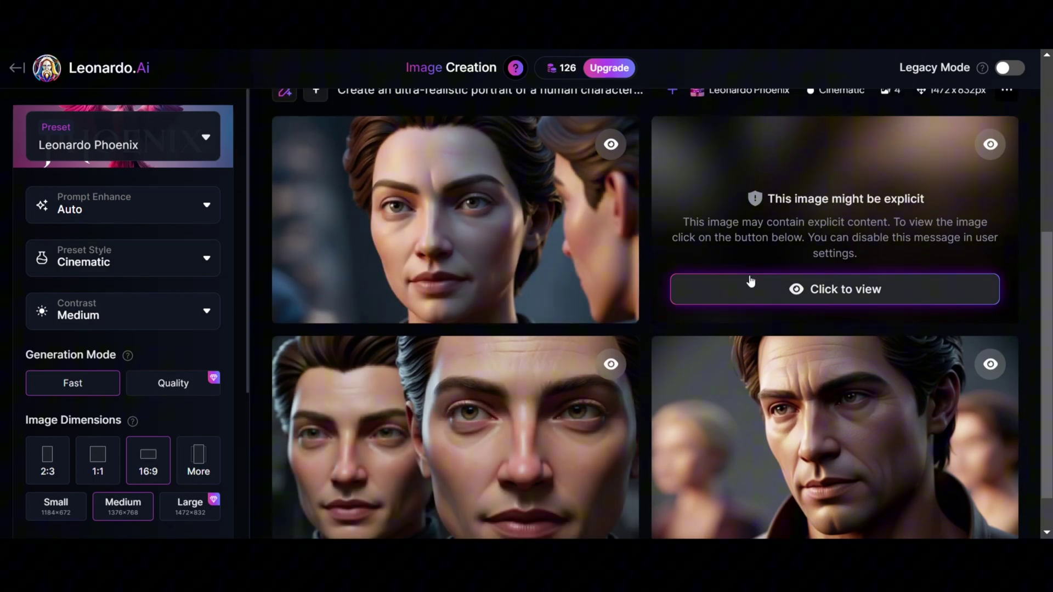
click(751, 280)
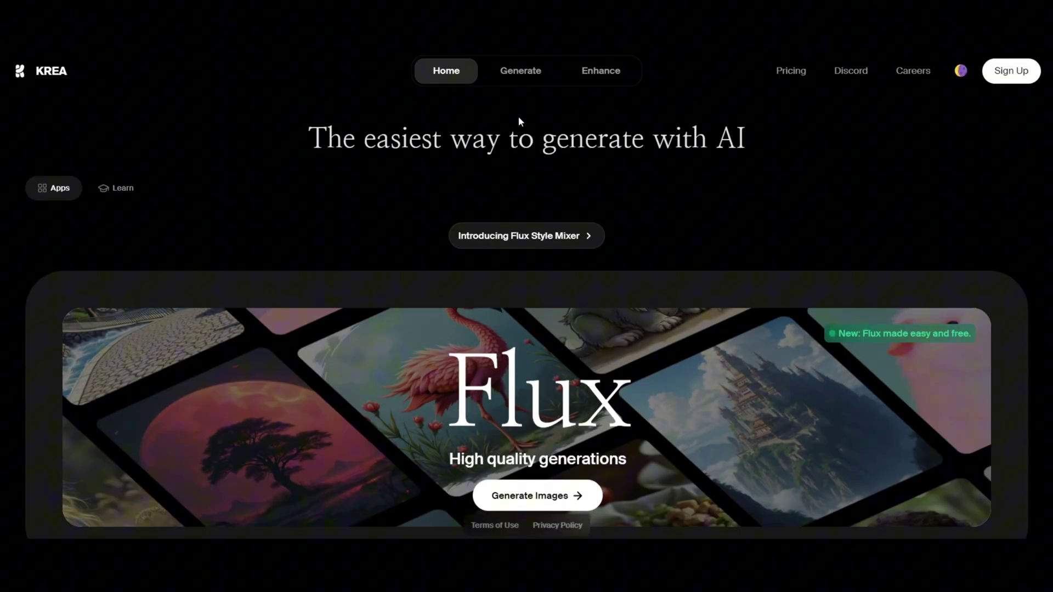
Step: Log in to KREA with a Google account from the Enhance sign-up prompt
click(601, 80)
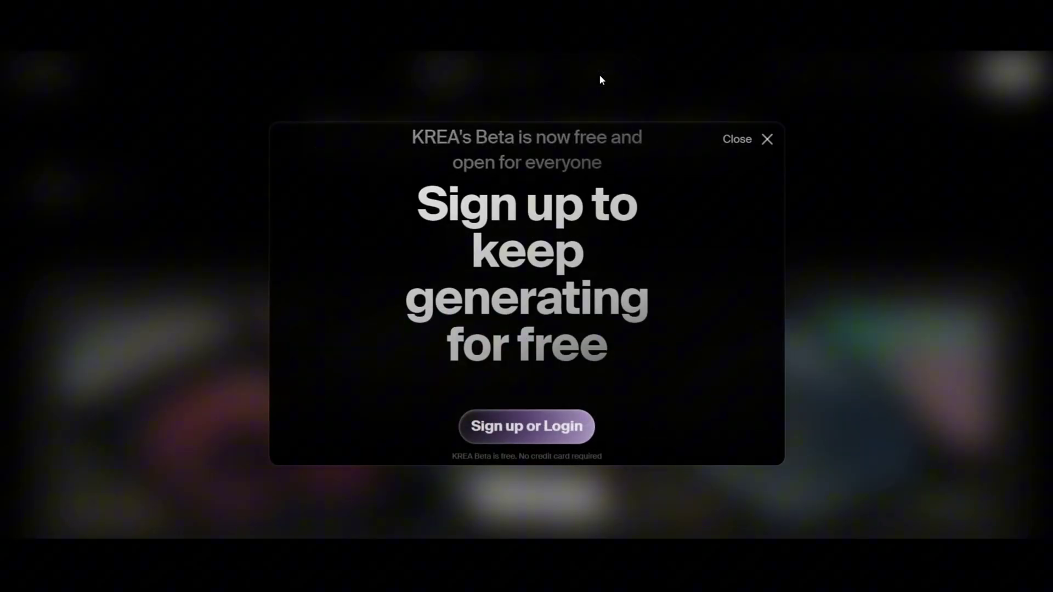
click(529, 425)
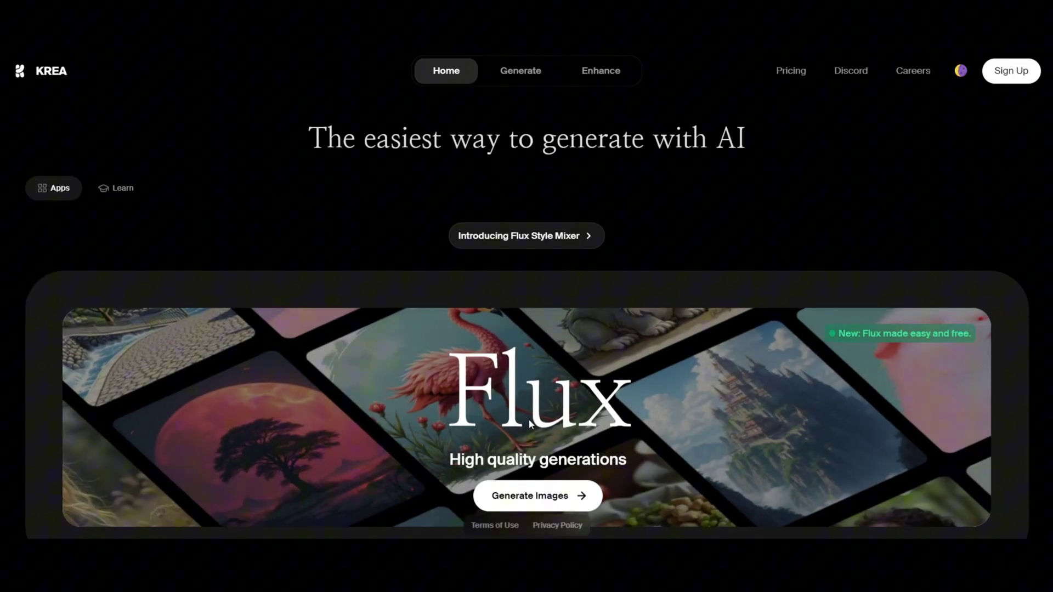
click(501, 309)
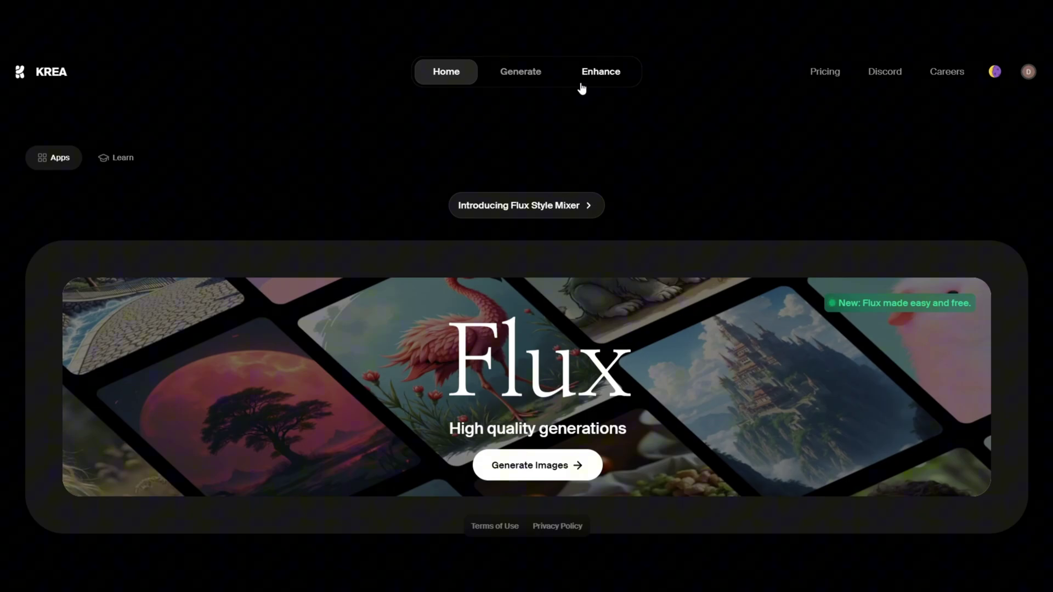
Step: Upscale the portrait 8x in KREA Enhance and compare it against the original with the slider
click(581, 84)
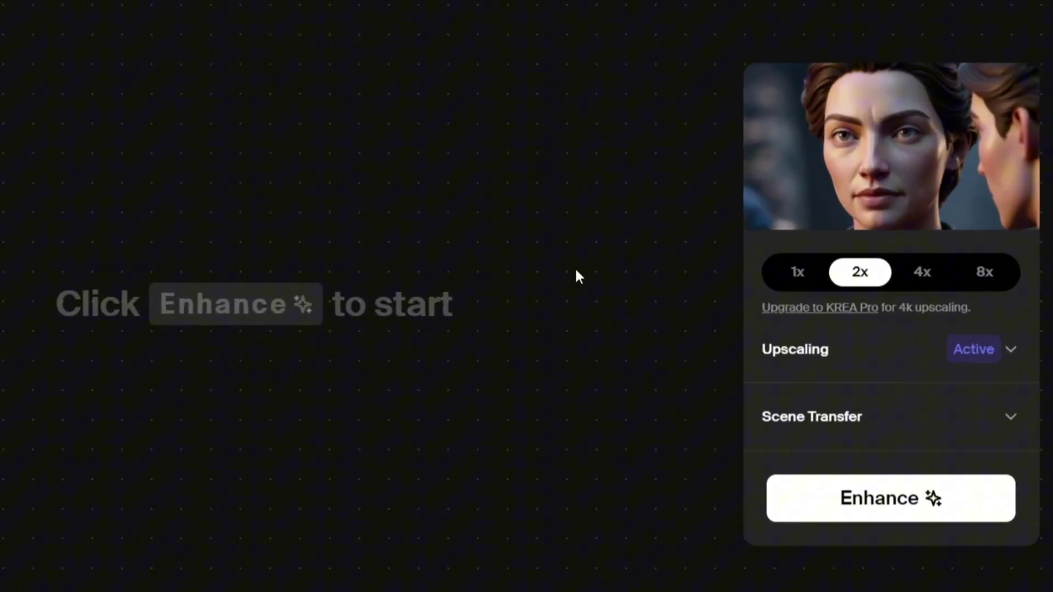
click(942, 299)
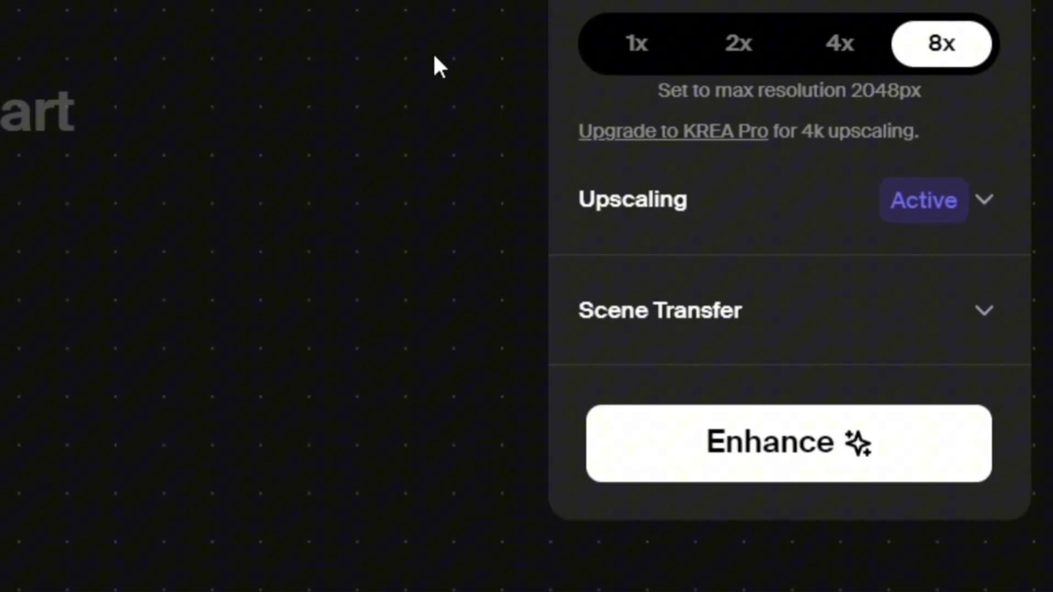
click(746, 455)
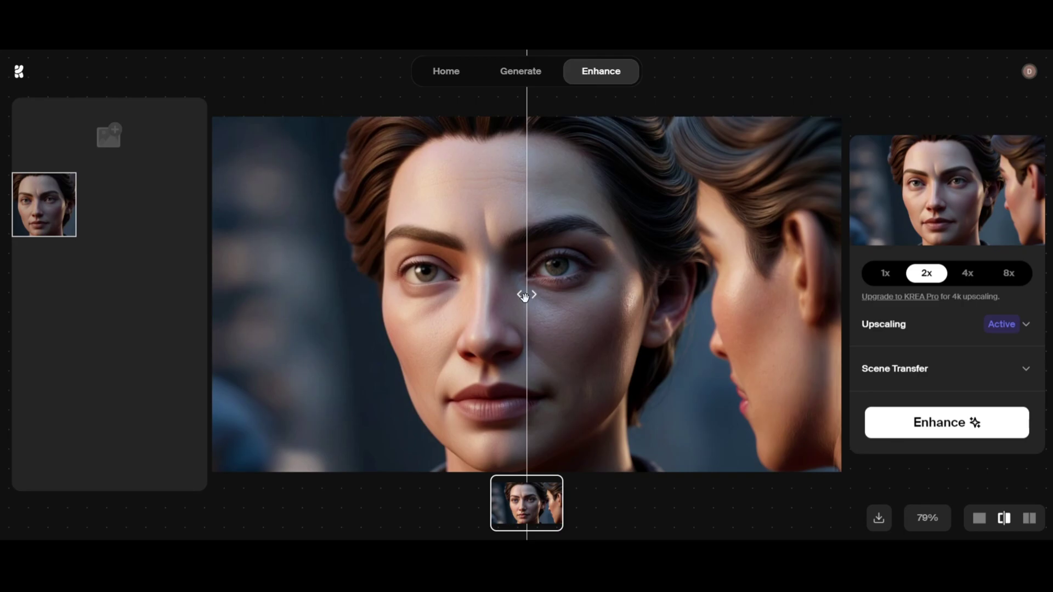
drag(520, 297, 597, 322)
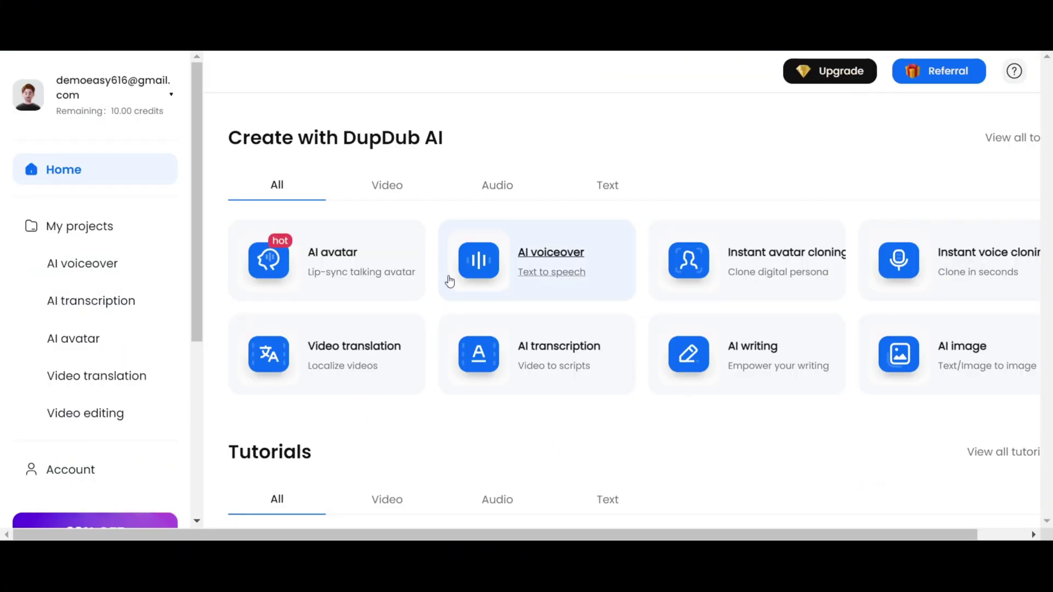
Step: Upload the upscaled portrait as a new talking avatar photo, cropped to fit
click(355, 279)
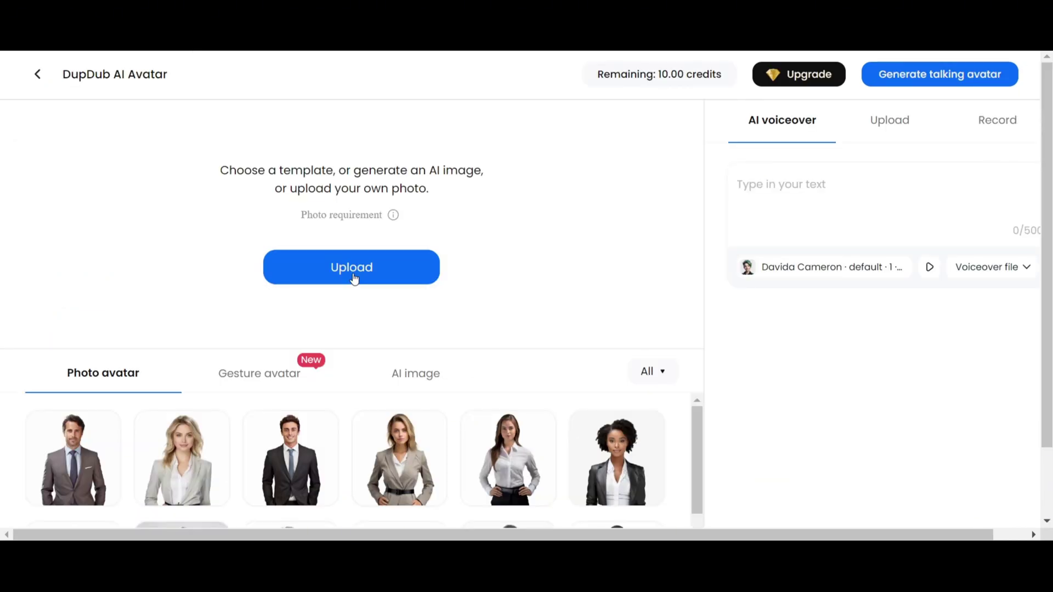
click(354, 279)
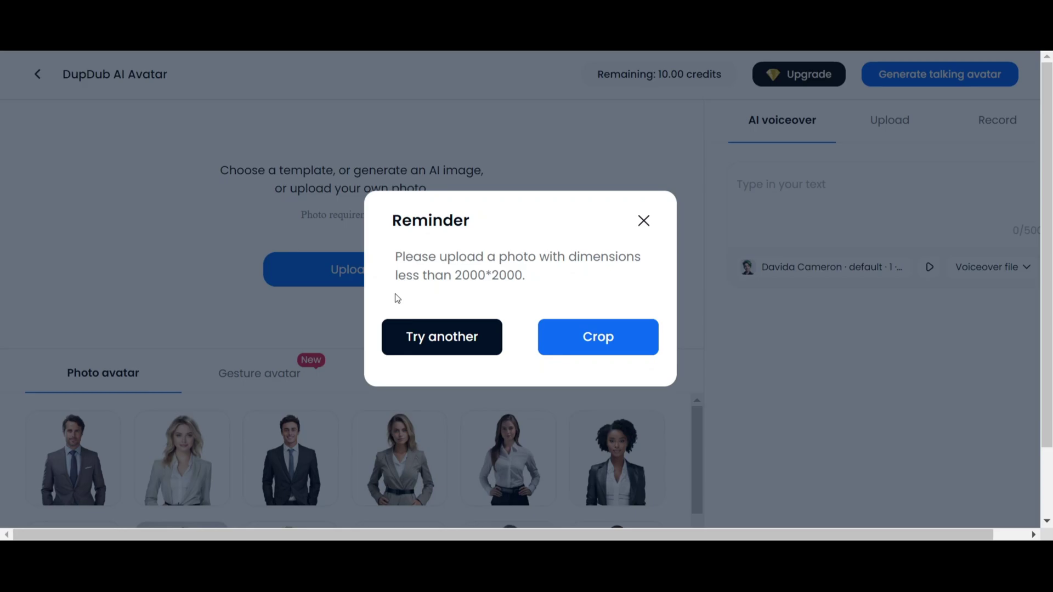
click(579, 347)
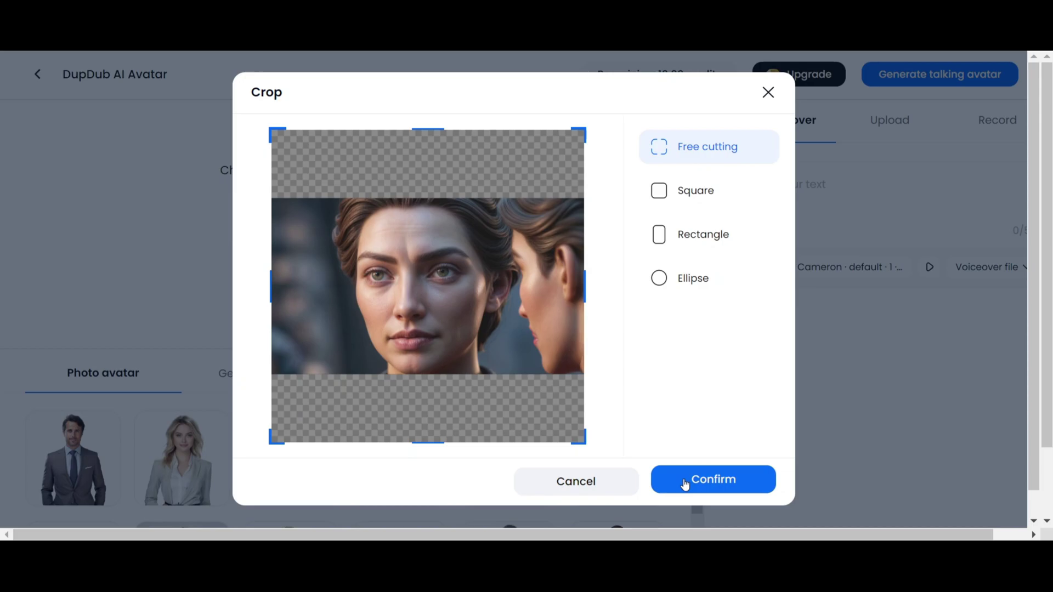
click(685, 484)
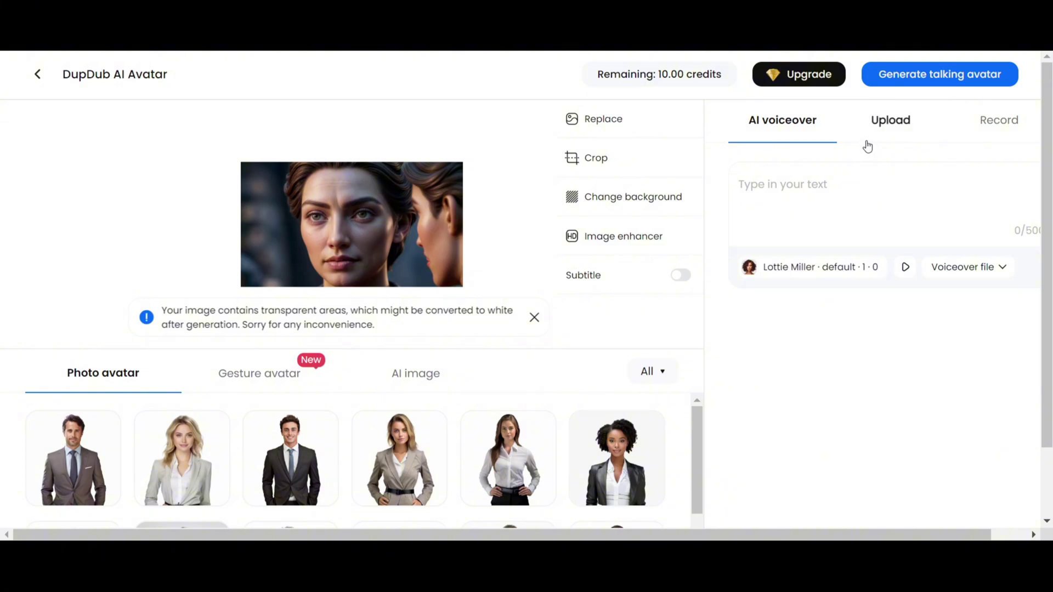
Step: Upload the seven-second ElevenLabs MP3 voiceover as the avatar's audio
click(894, 118)
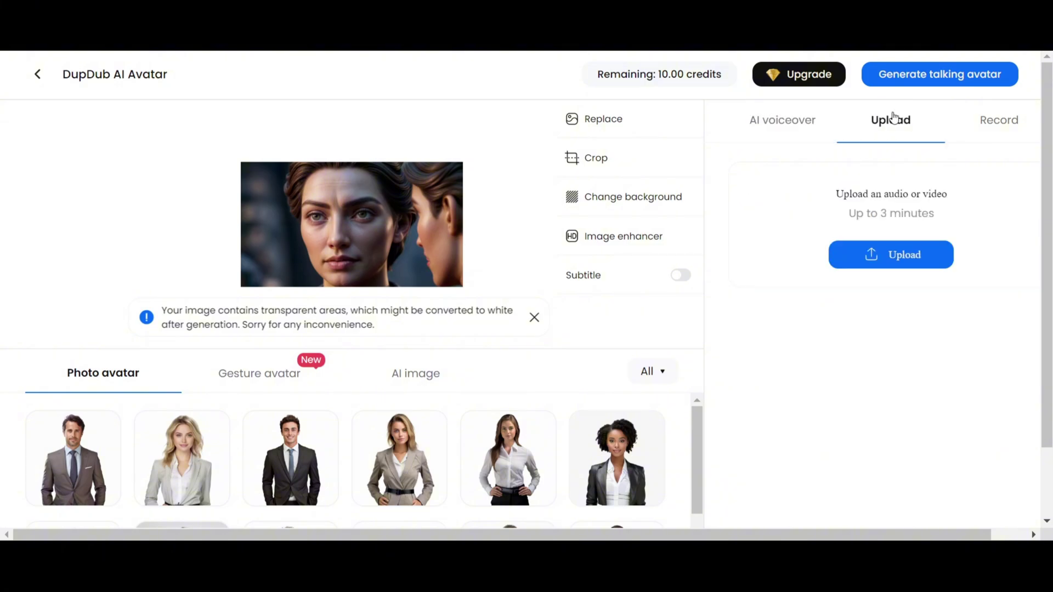
click(997, 144)
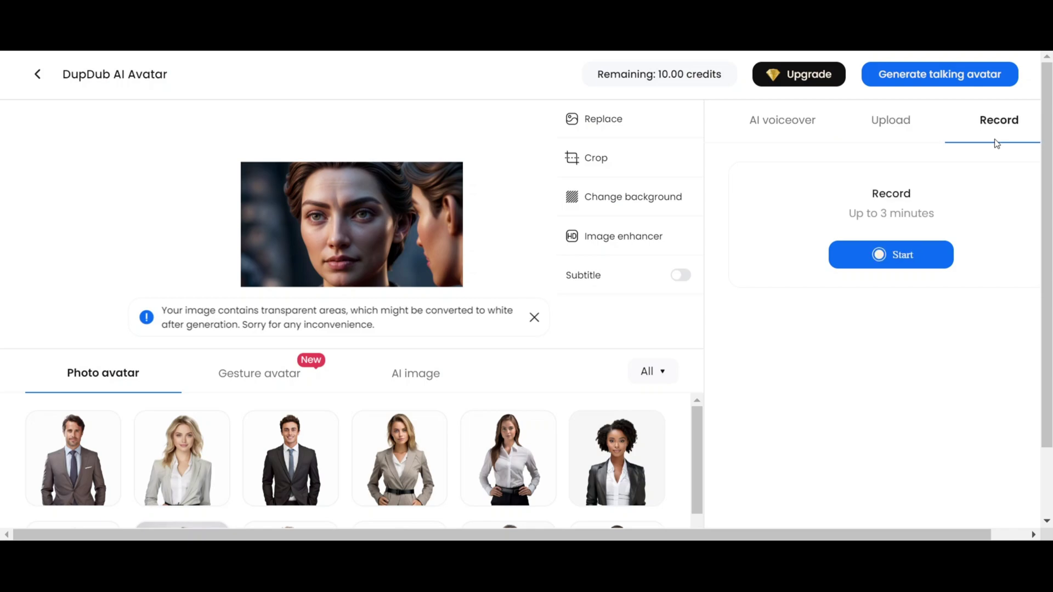
click(927, 131)
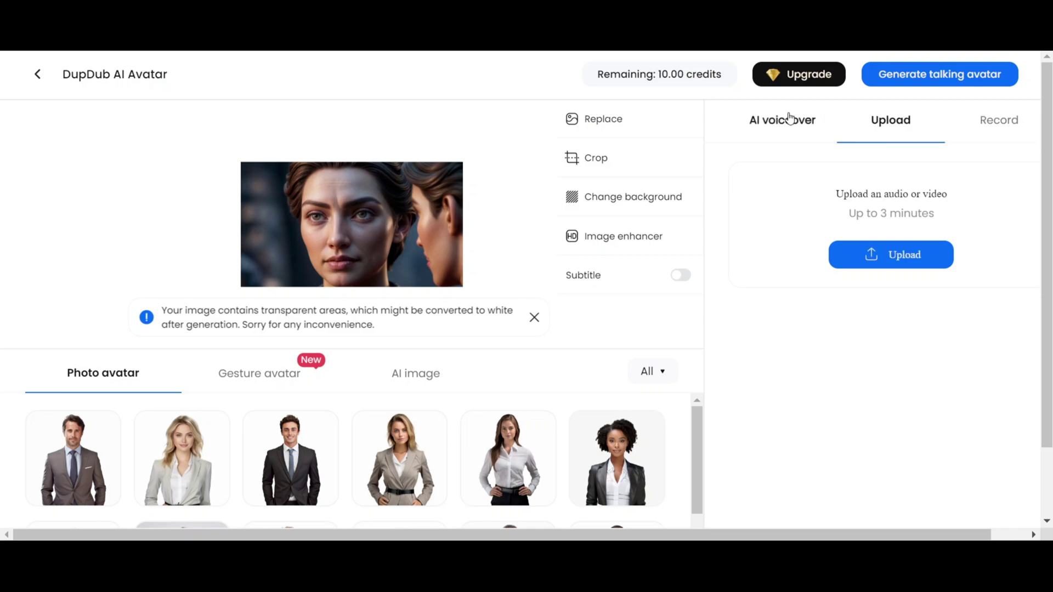
click(893, 265)
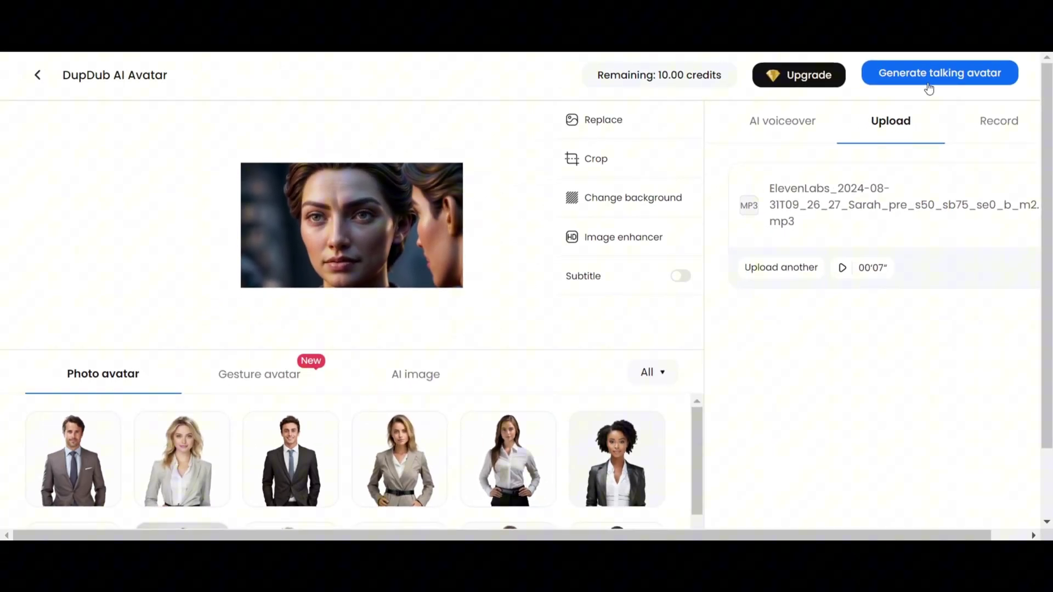
Step: Generate the seven-second talking avatar video from the photo and audio
click(928, 87)
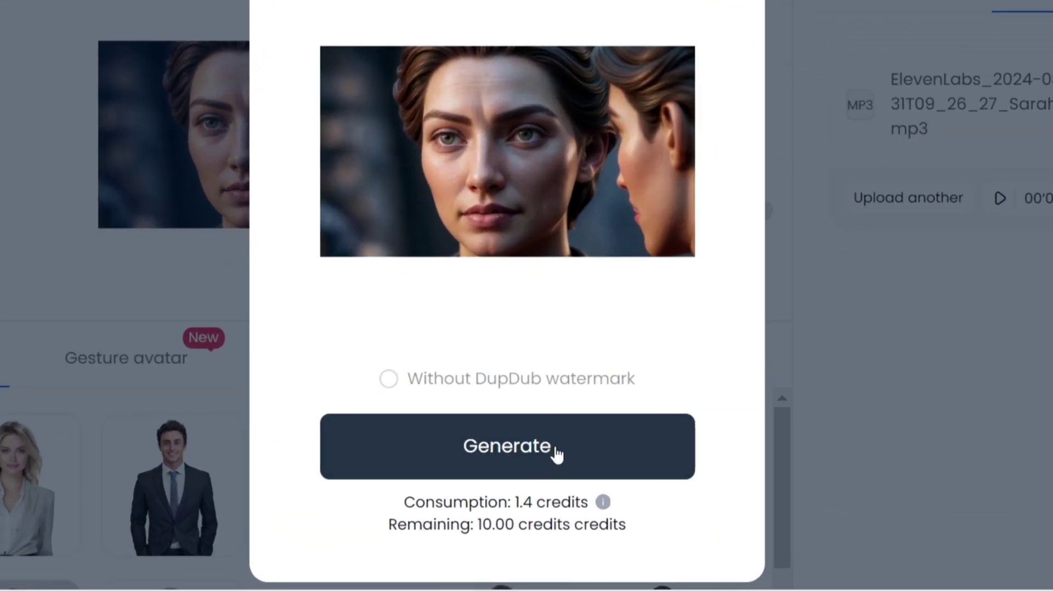
click(556, 455)
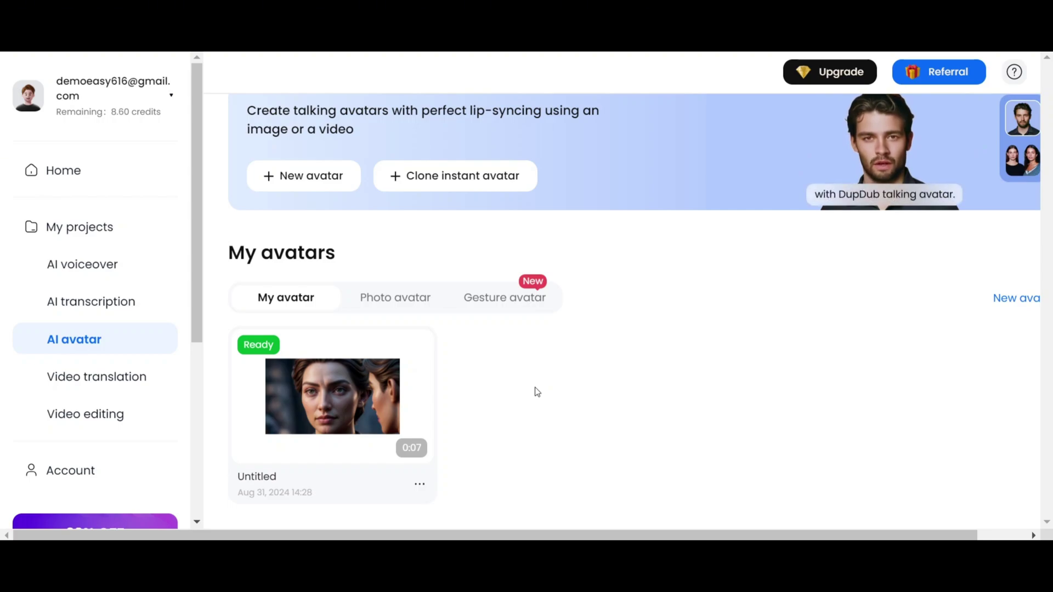
mouse_move(332, 397)
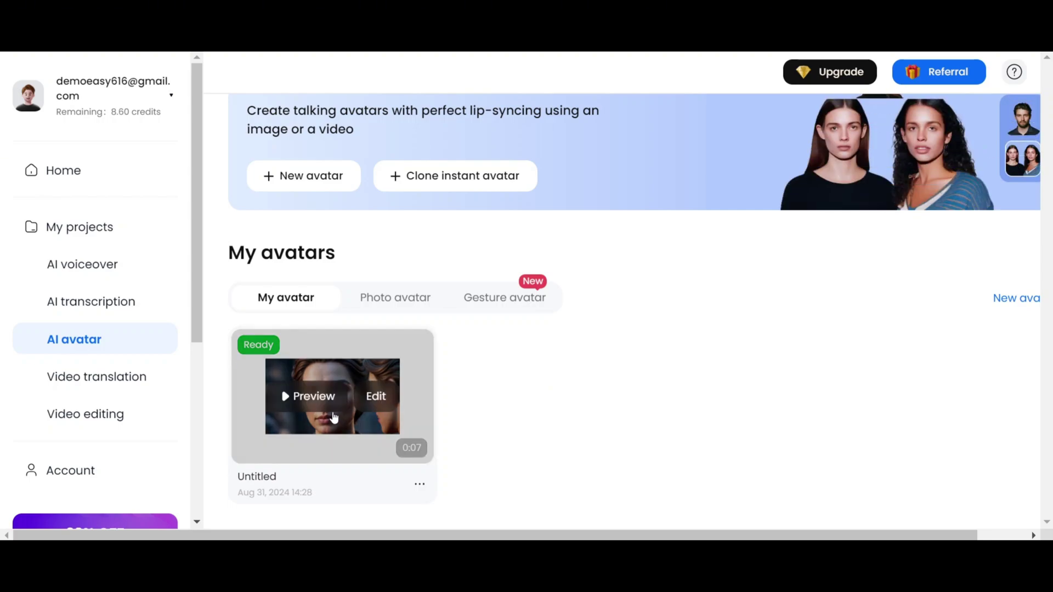
Step: Open the preview of the Ready Untitled talking avatar
click(296, 396)
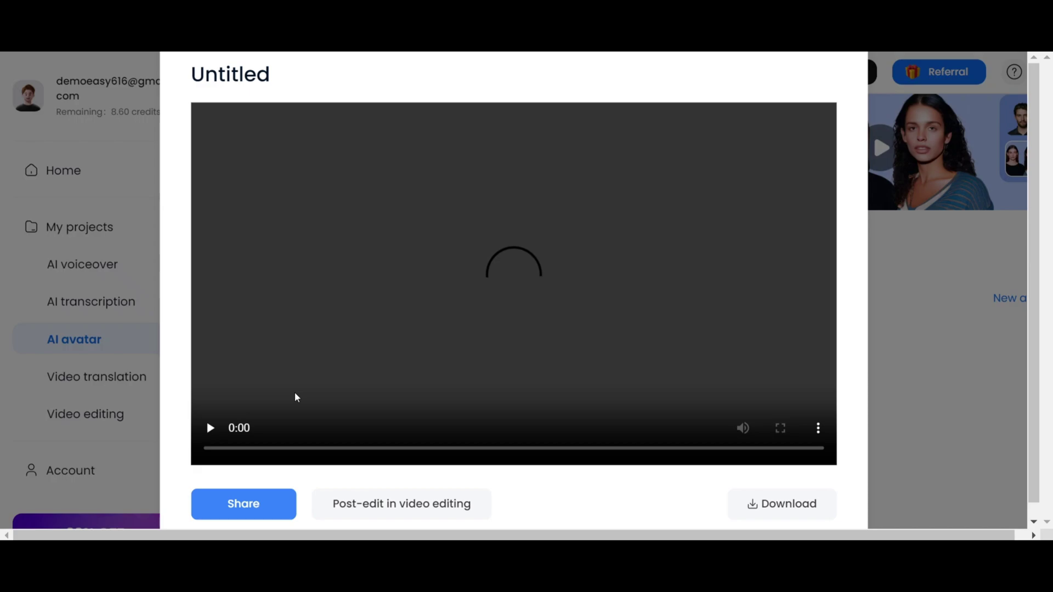